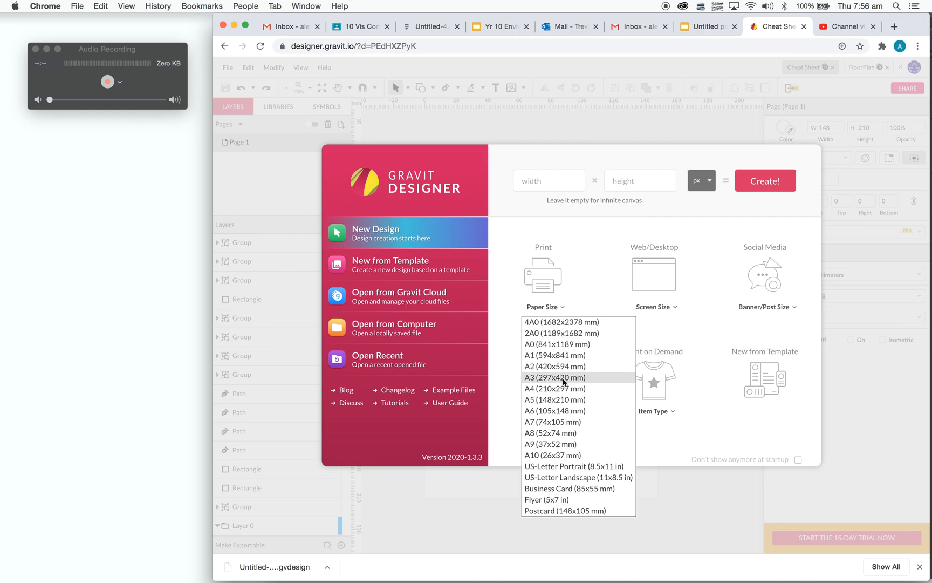
Create a new A3 document in Gravit Designer and set the page to landscape, 420 x 297 mm
left_click(563, 377)
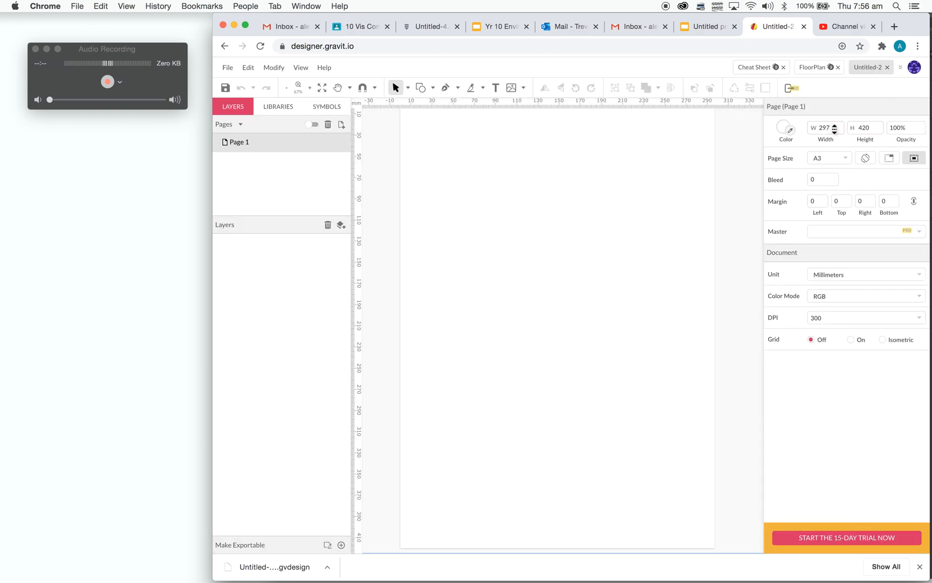
left_click(870, 160)
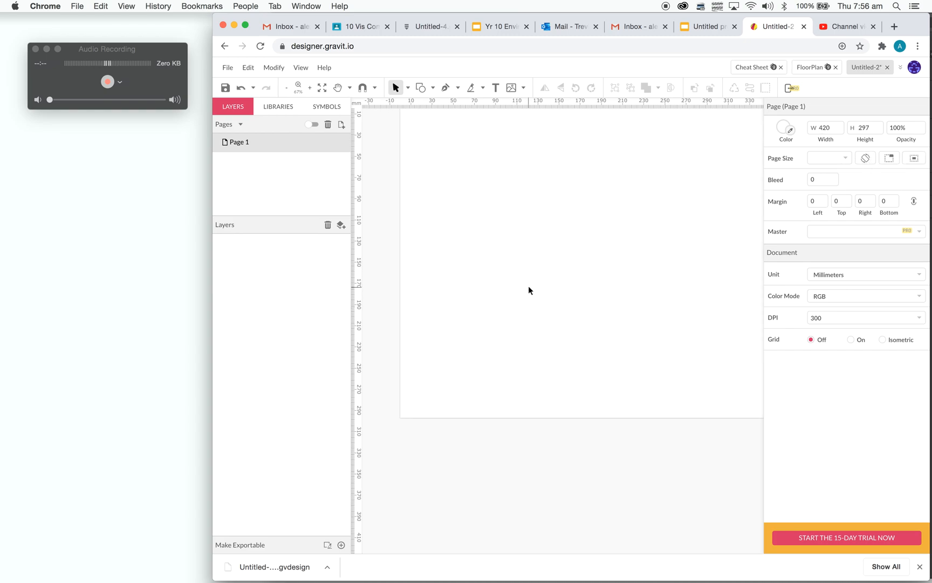
left_click(285, 88)
left_click(284, 89)
scroll(630, 233, "right", 1)
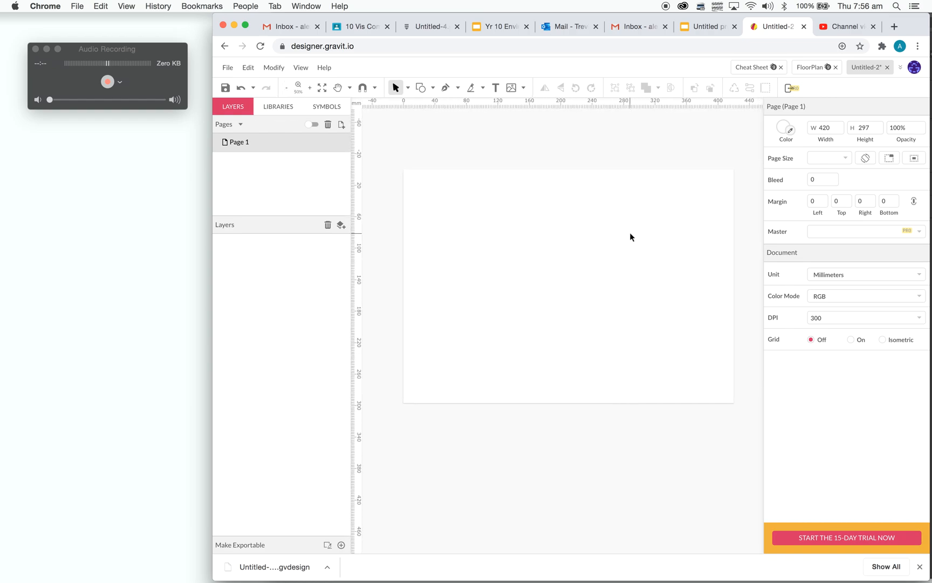
Switch to Illustrator and create a new A3 landscape document in millimetres, 420 x 297, then return to the Untitled-6 document
left_click(544, 564)
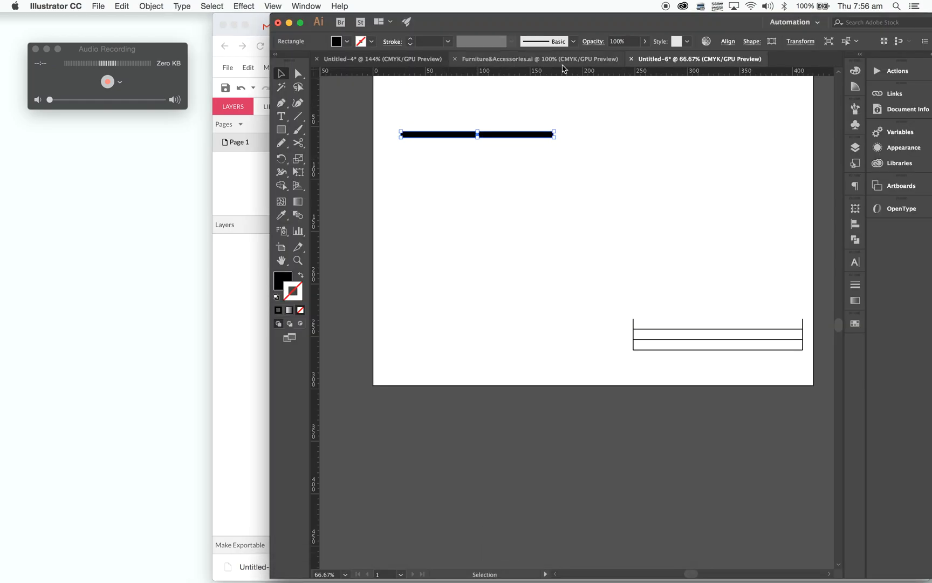
key("super+n")
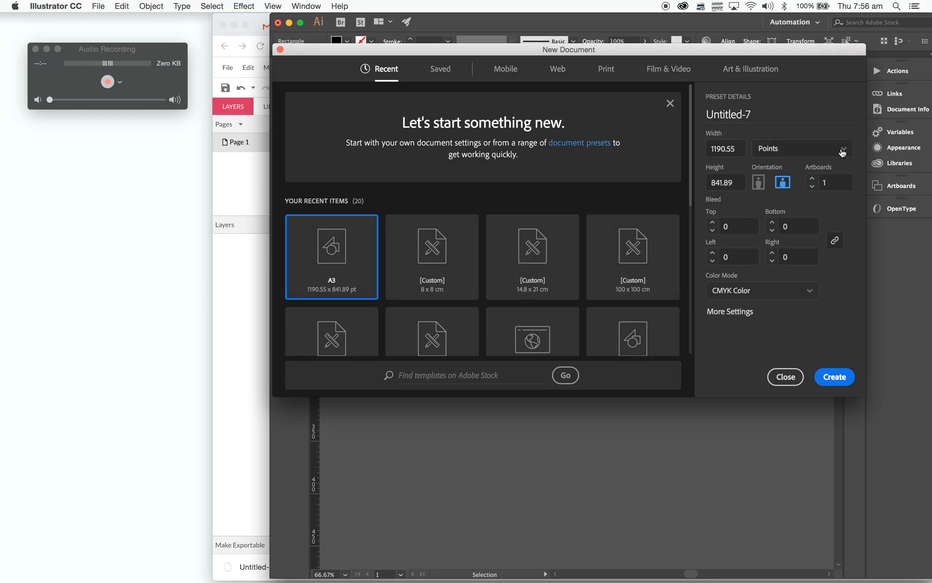
left_click(842, 153)
left_click(813, 226)
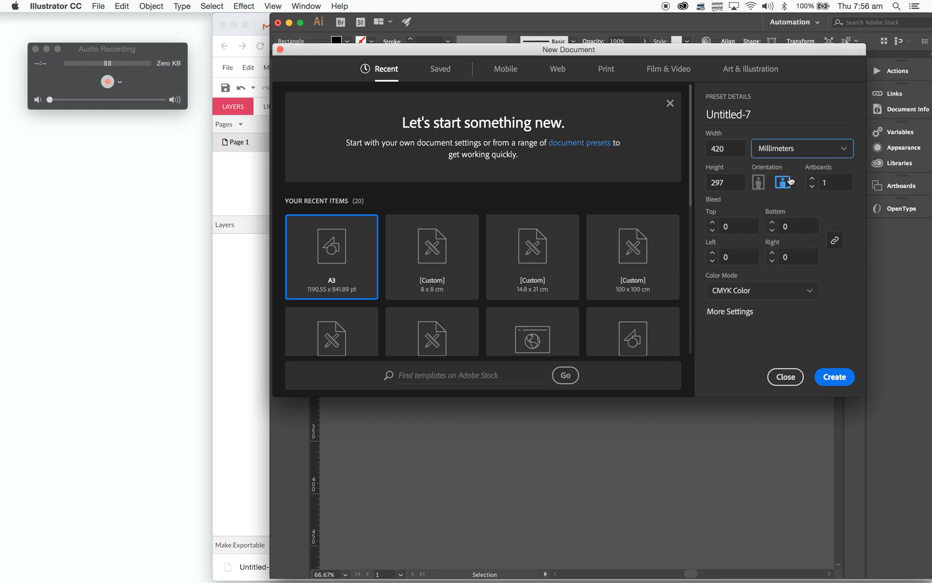
left_click(835, 382)
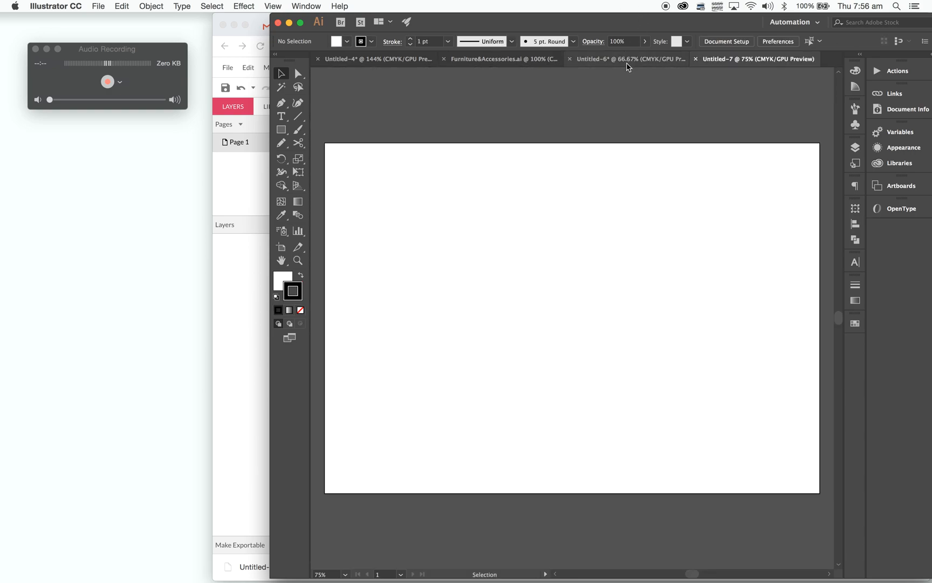
left_click(627, 60)
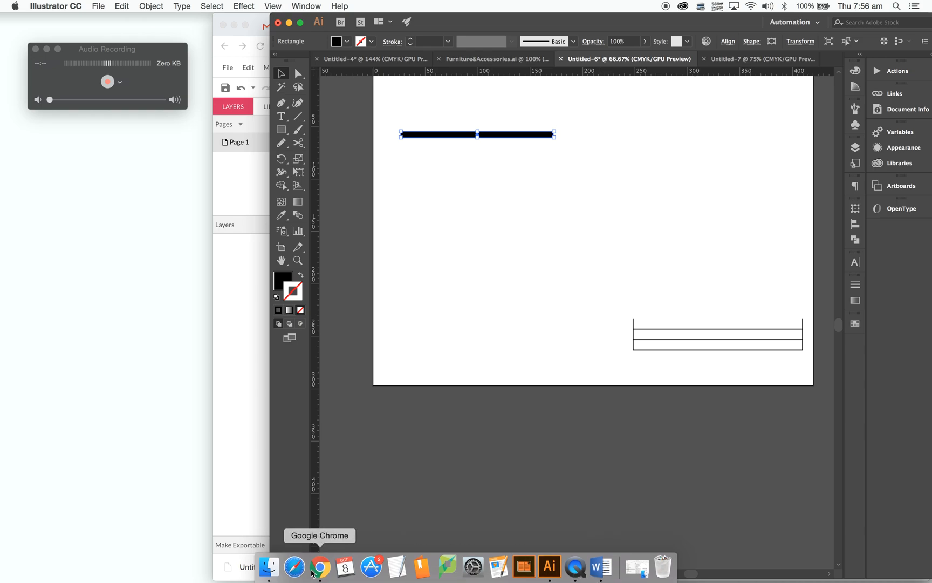
Return to Gravit Designer in Chrome and copy all Cheat Sheet symbols into the lower-right corner of the new A3 page in Untitled-2
left_click(321, 577)
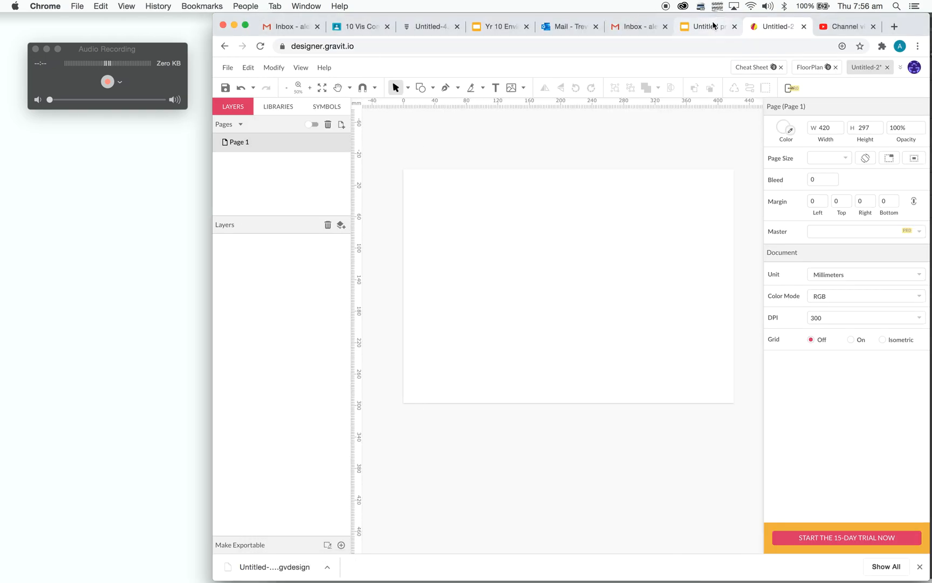
left_click(757, 71)
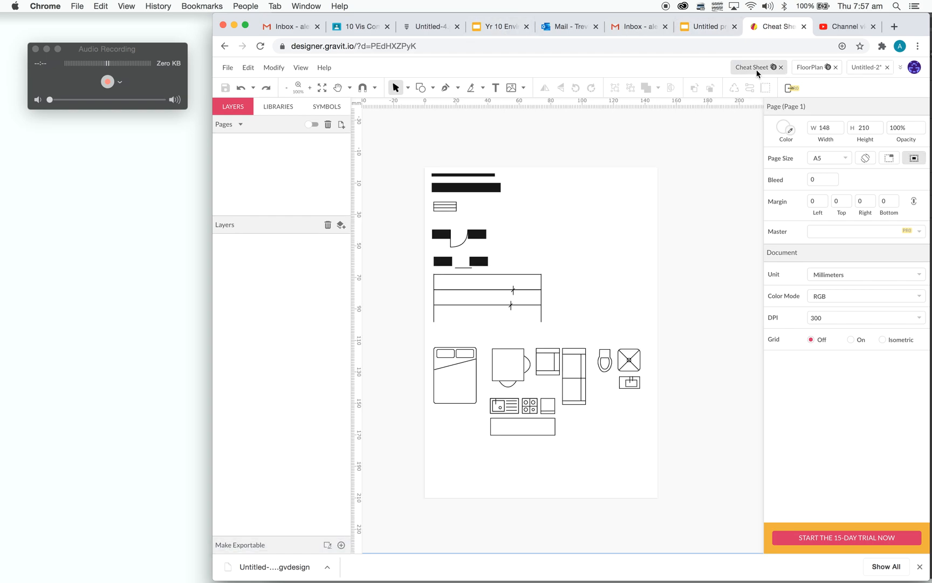
left_click_drag(416, 161, 658, 467)
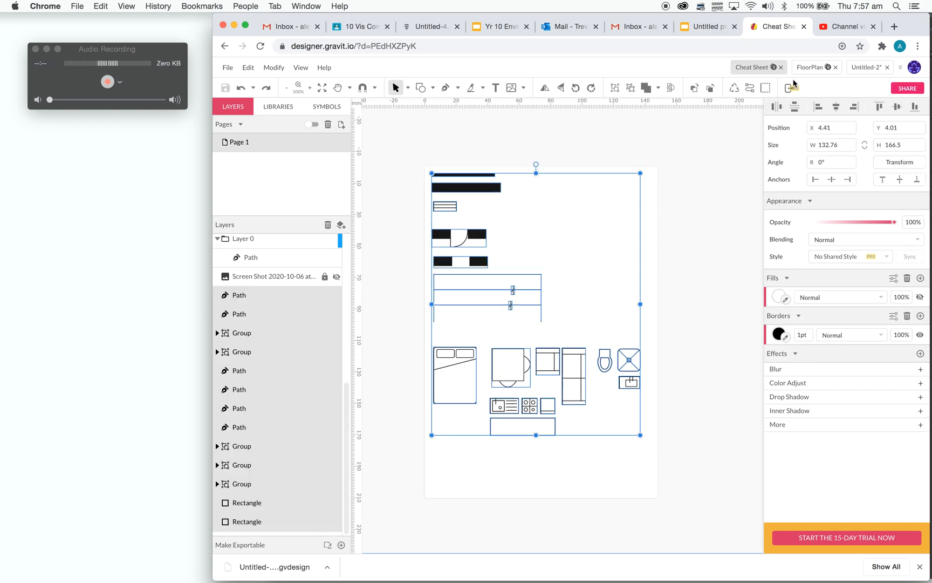
left_click(872, 68)
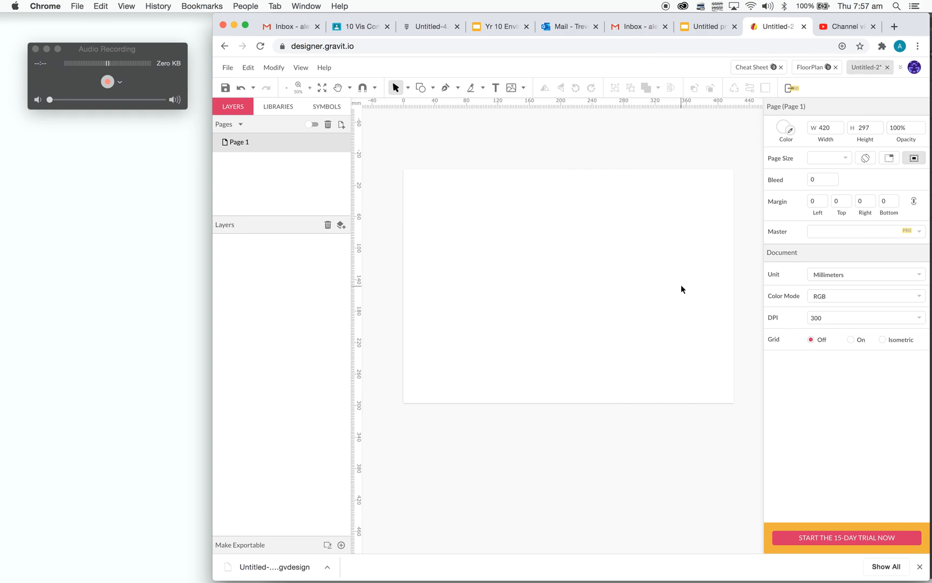
key("super+v")
left_click_drag(492, 278, 704, 369)
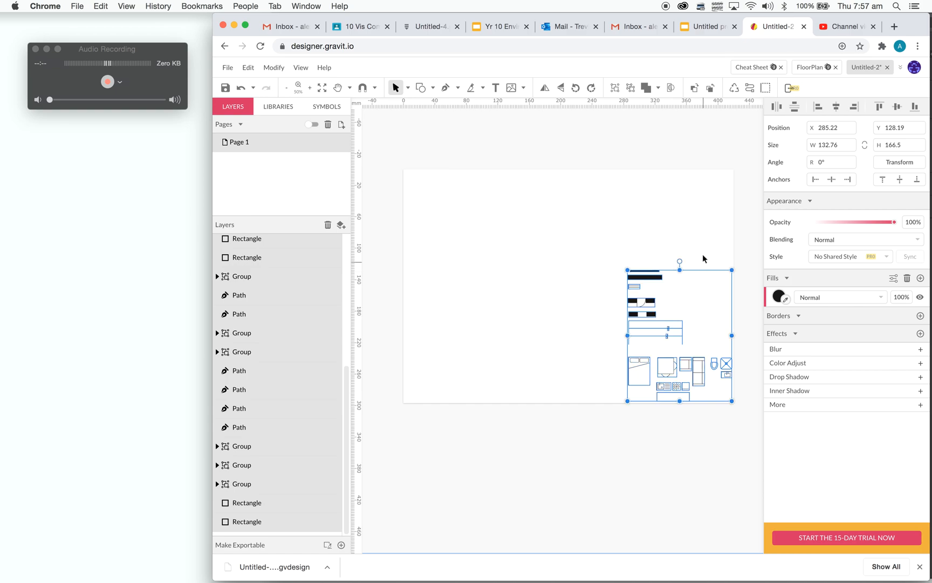
Move the wall, door, window and stair symbols closer to the page's right edge, above the furniture
left_click(699, 235)
left_click_drag(618, 260, 697, 355)
left_click_drag(652, 283, 690, 281)
left_click(661, 213)
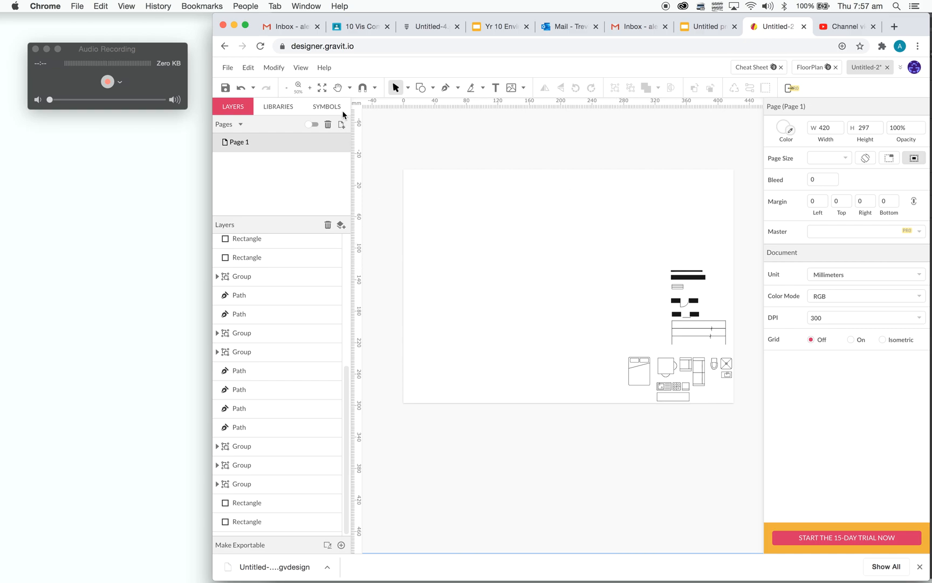
left_click(683, 280)
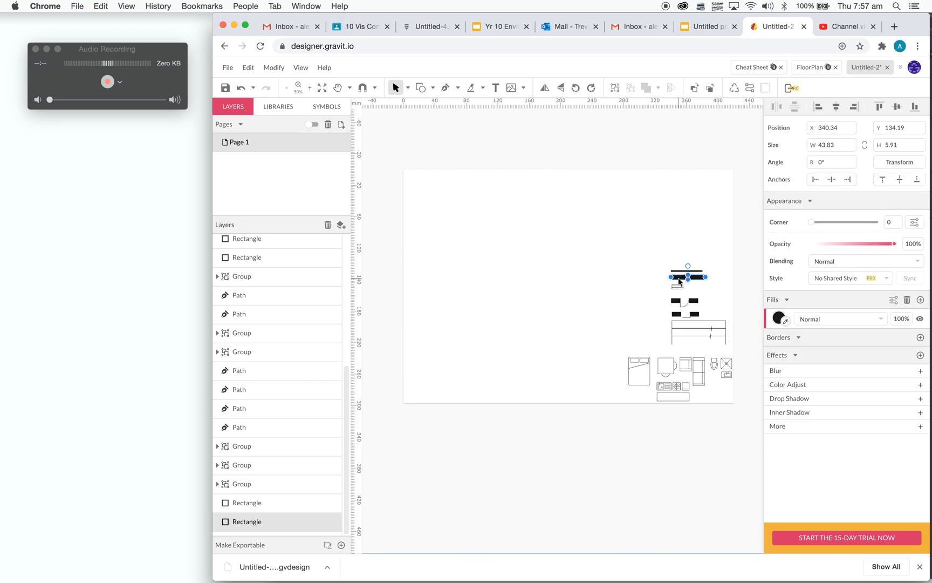
left_click_drag(679, 281, 450, 219)
key("super+z")
Place a copy of the thick wall bar in the page's upper-left area, at about X 48, Y 61 mm
left_click(703, 285)
left_click_drag(699, 281, 467, 219)
left_click(497, 267)
left_click(476, 221)
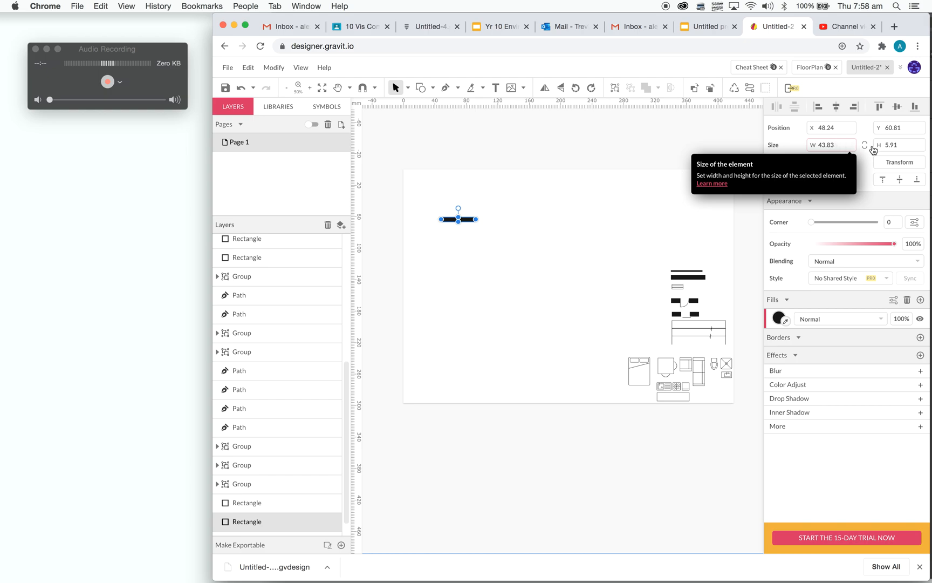
Set the copied wall bar's height to 6 mm and its width to 200 mm
left_click(903, 145)
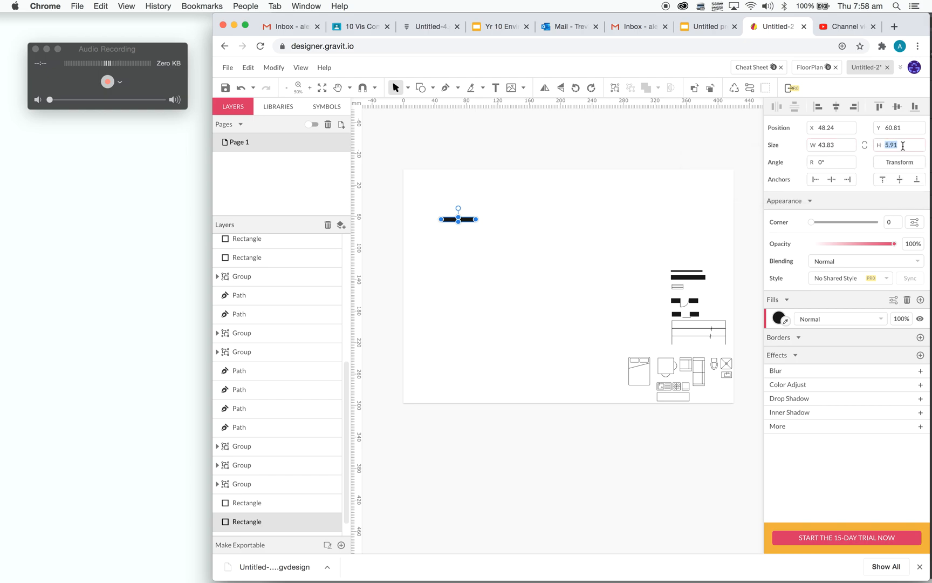
type("6")
key("Return")
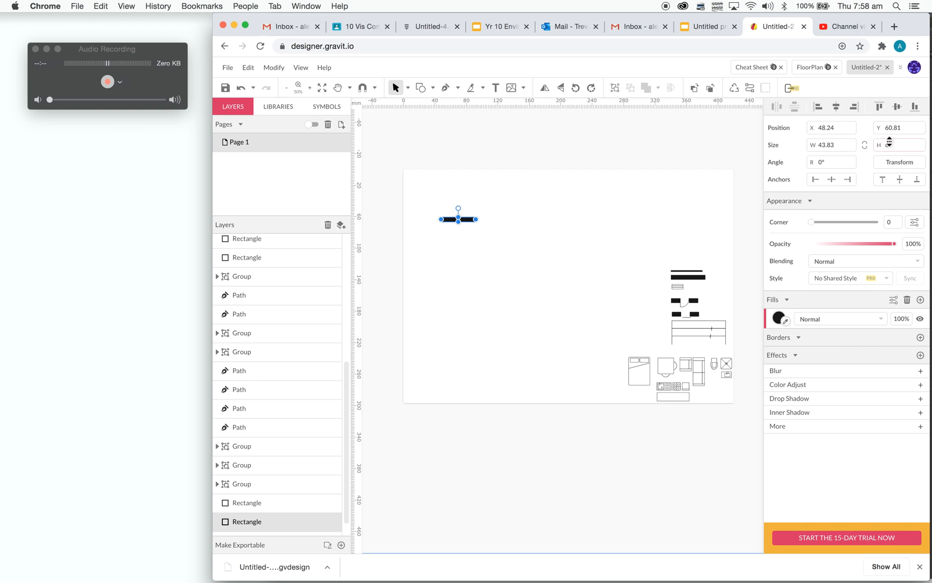
left_click(842, 142)
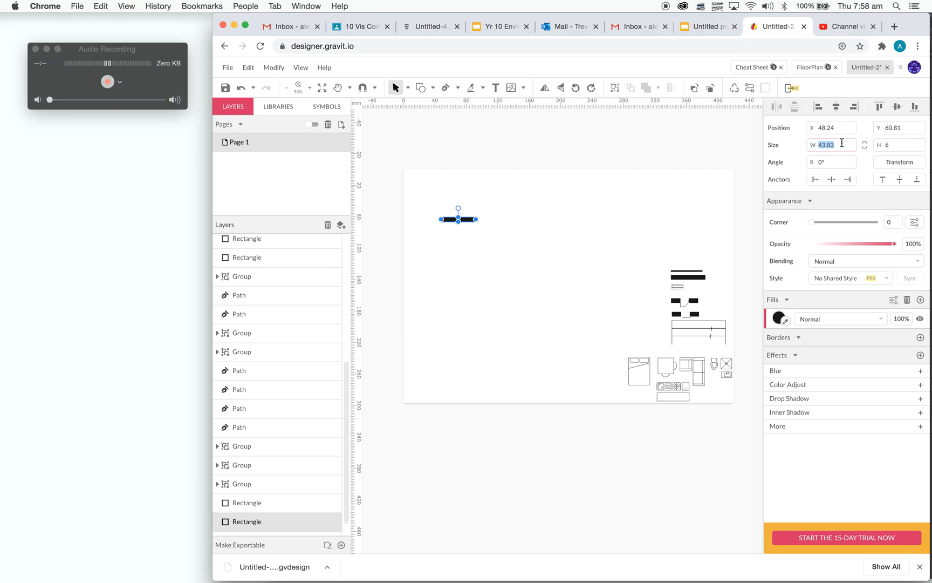
type("200")
key("Return")
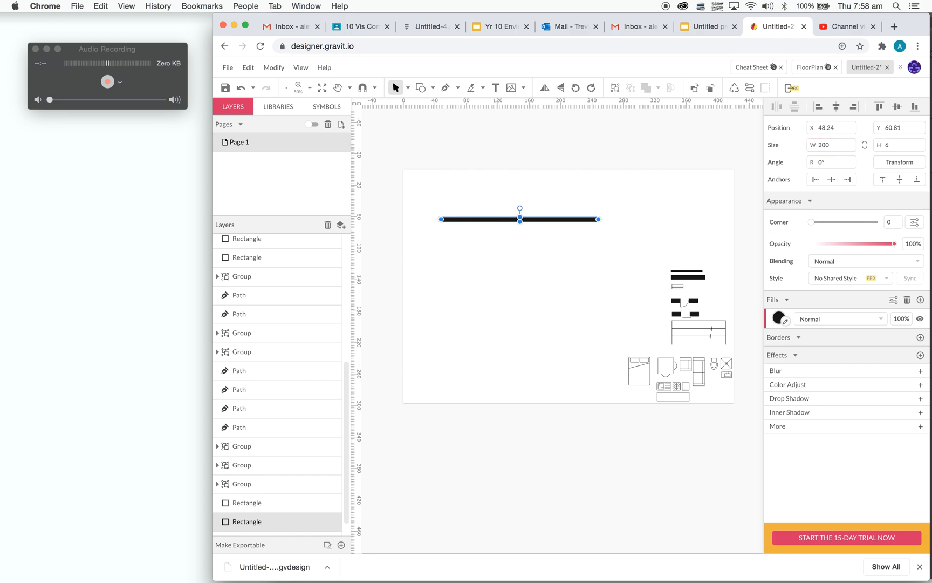
left_click(591, 253)
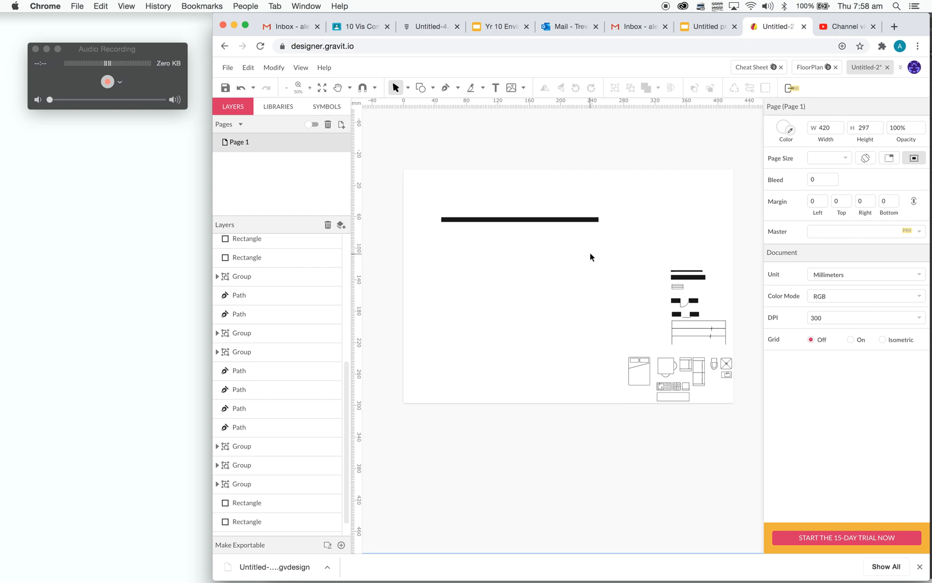
Duplicate the 200 mm wall straight down to form the parallel lower wall
left_click(524, 220)
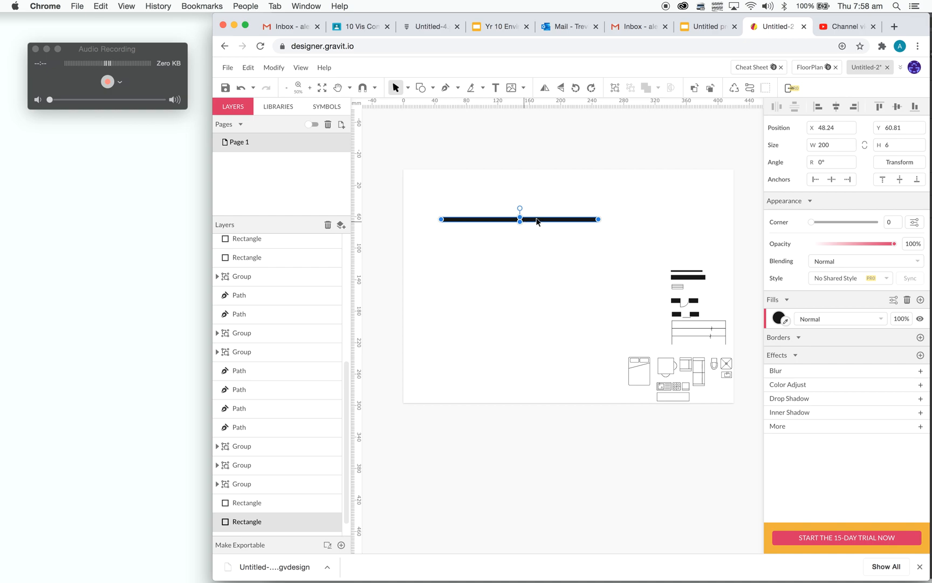
left_click_drag(540, 221, 542, 276)
left_click(606, 245)
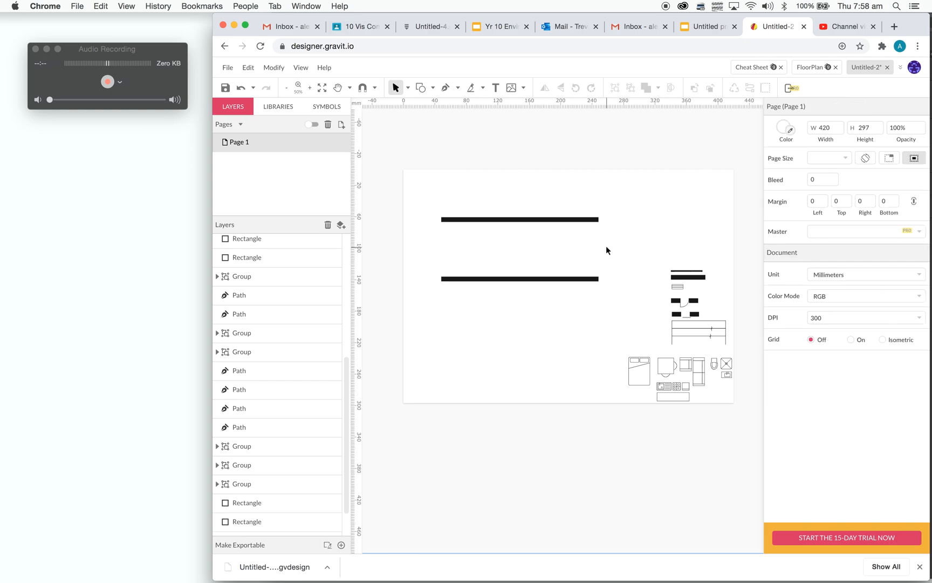
Copy the thick wall bar from the symbols, rotate it to -90°, and place it just below the upper wall's right end
left_click(584, 220)
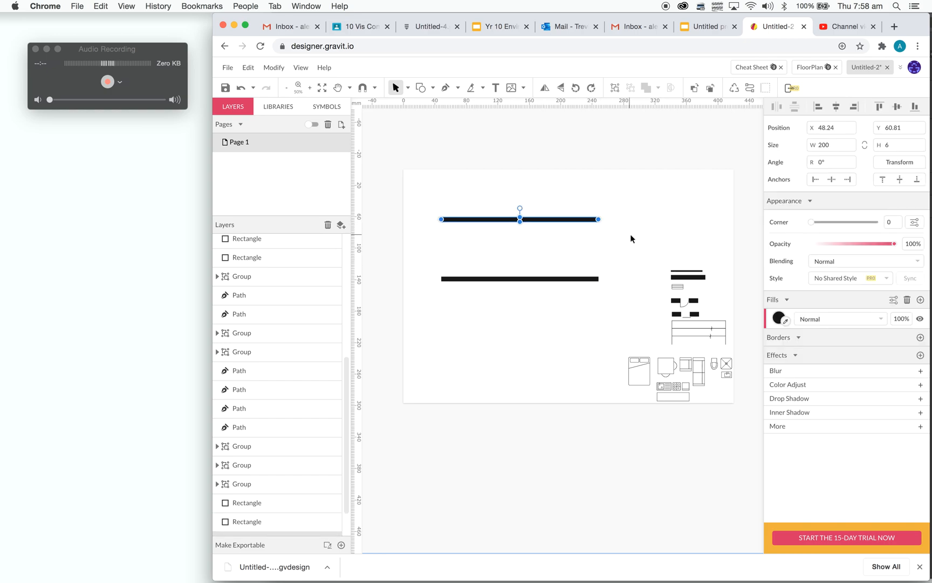
left_click(693, 277)
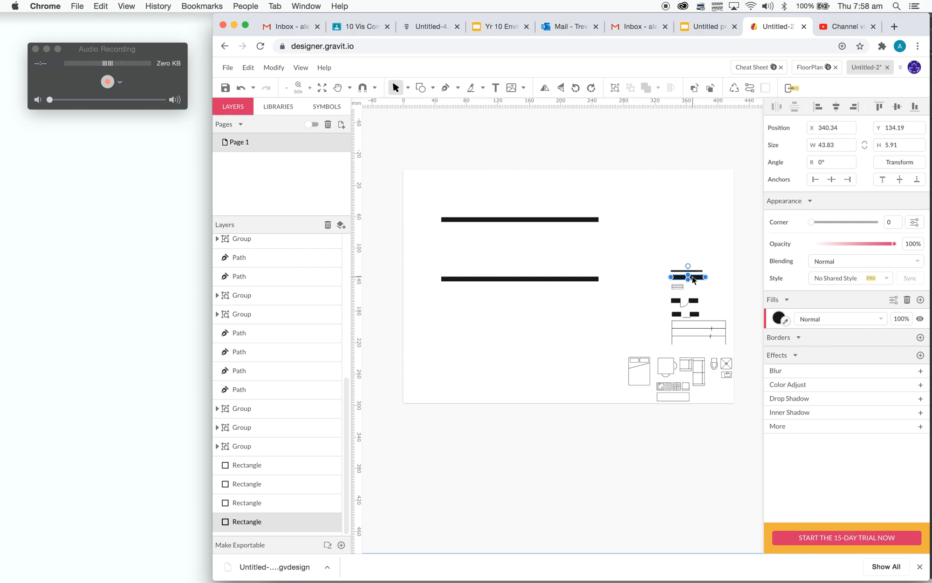
left_click(655, 290)
left_click_drag(688, 282, 619, 245)
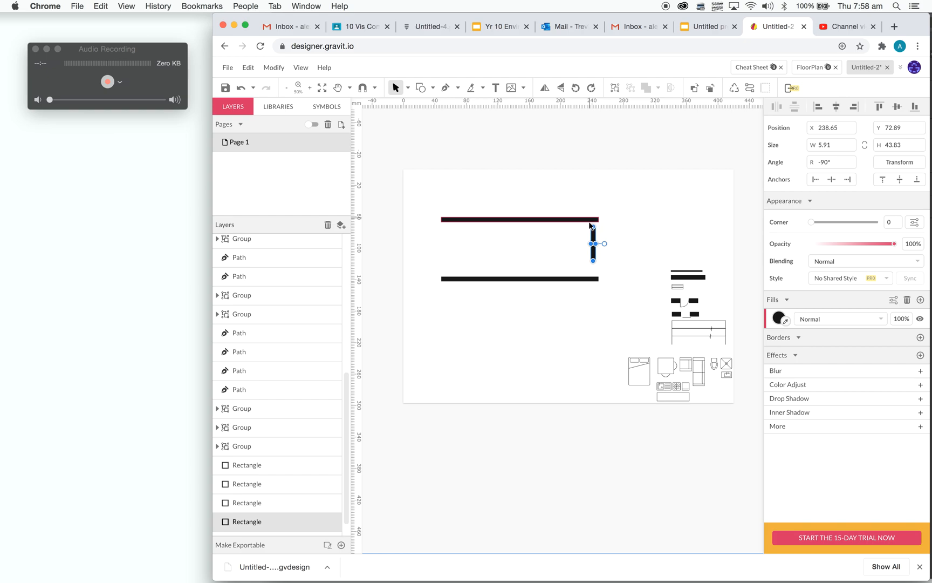
left_click(591, 222)
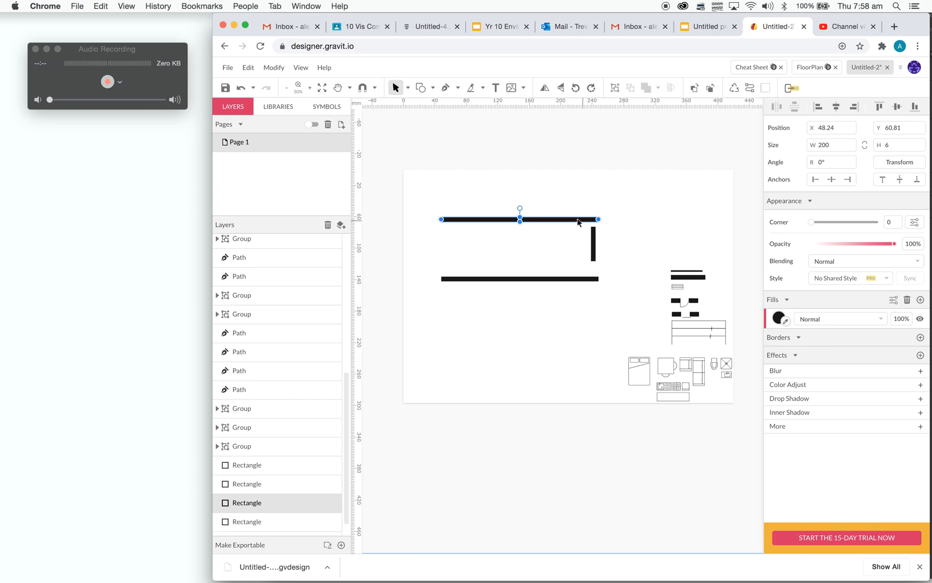
left_click(597, 249)
mouse_move(606, 233)
left_mouse_down()
mouse_move(585, 213)
mouse_move(616, 246)
left_mouse_up()
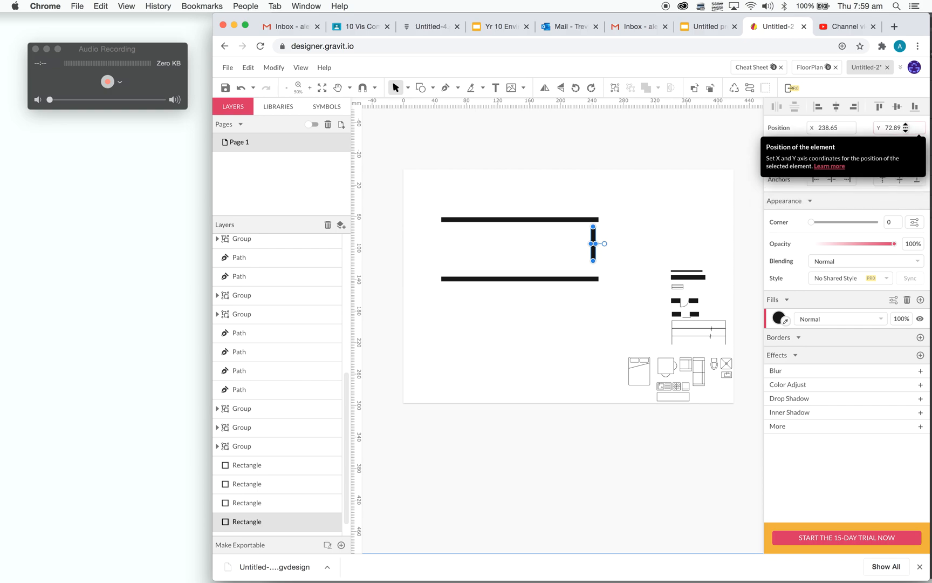
Resize the vertical wall to 6 mm wide and 100 mm high and align it with the upper wall's right end
double_click(833, 145)
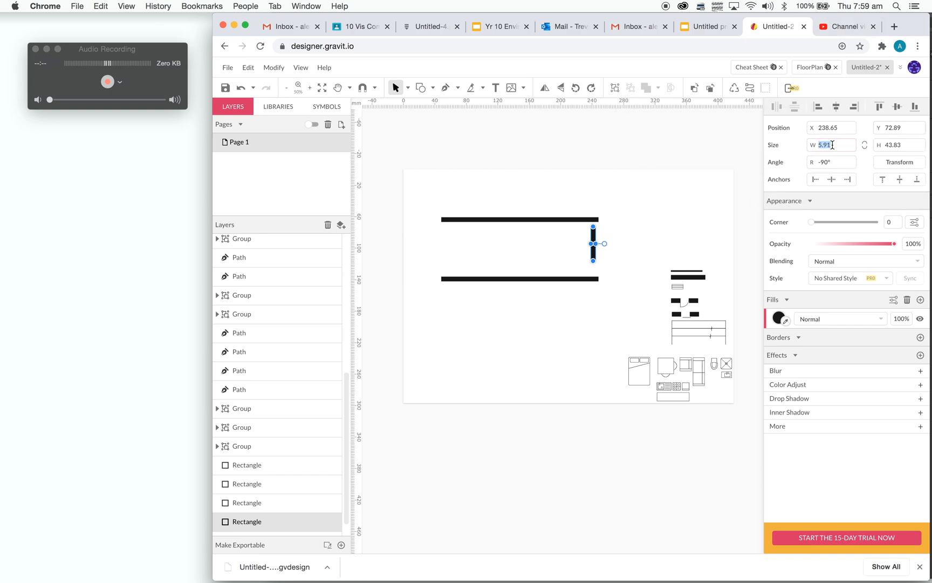
type("6")
double_click(906, 146)
type("100")
key("Return")
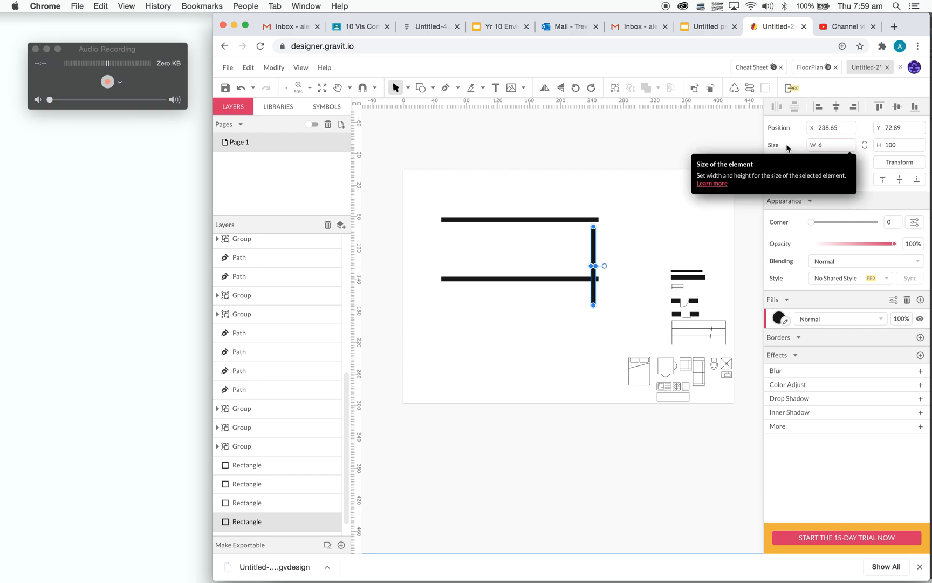
left_click(607, 261)
left_click_drag(595, 263, 597, 257)
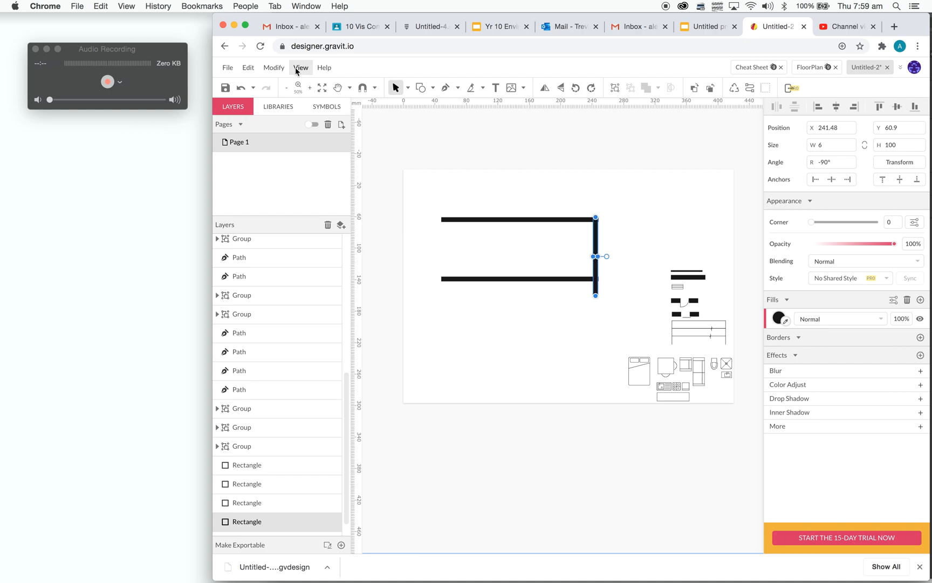
Turn on snapping and check that the options for snapping to anchor points, shapes and pages are enabled
left_click(300, 68)
mouse_move(357, 218)
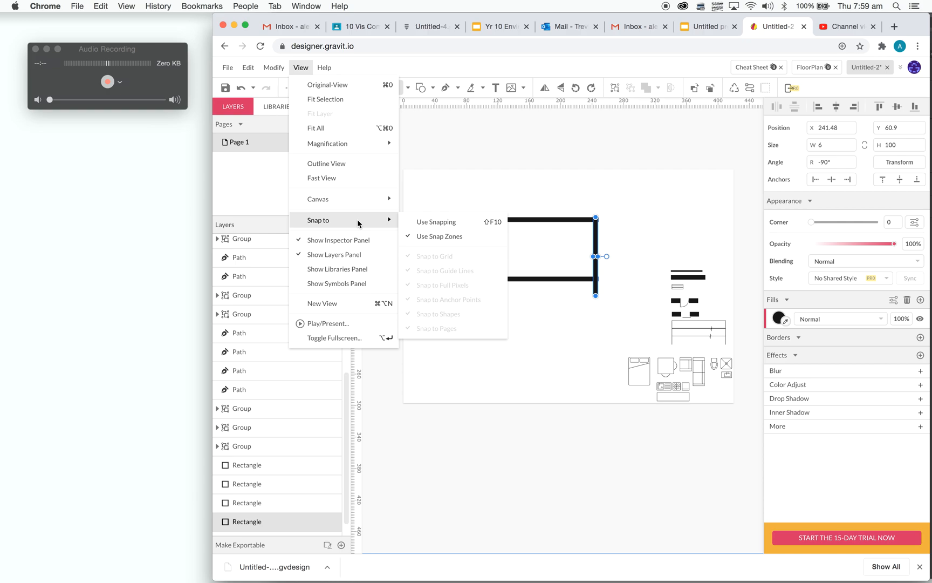
left_click(425, 221)
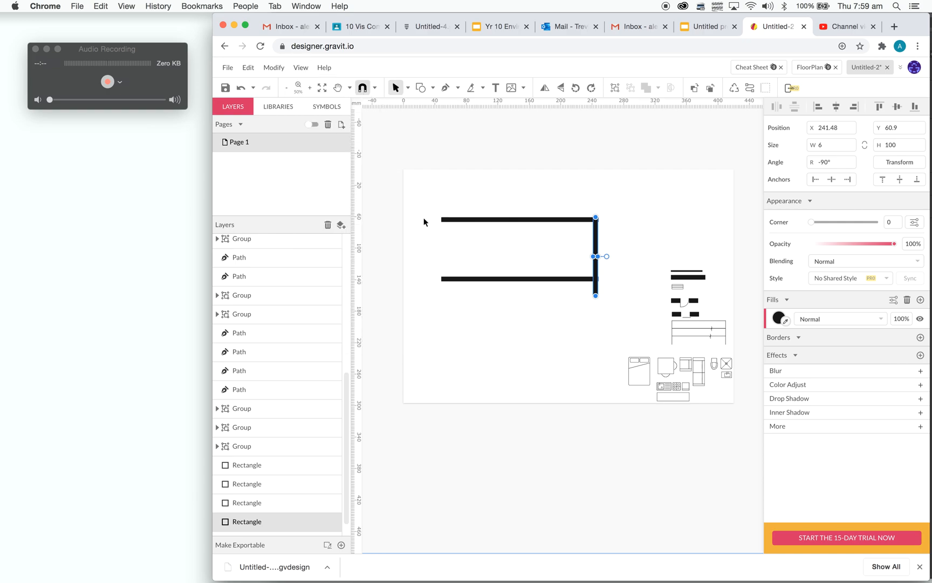
left_click(300, 67)
mouse_move(372, 205)
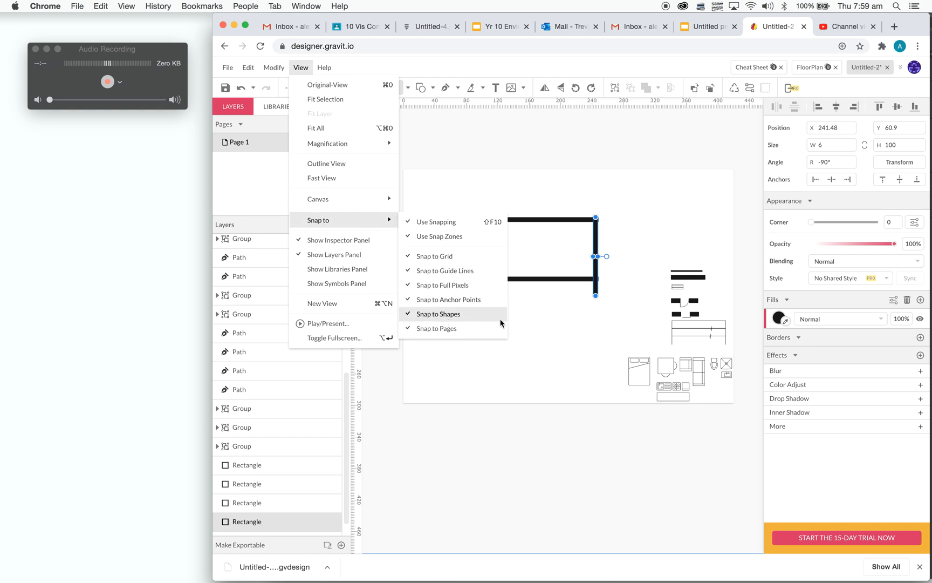
left_click(583, 331)
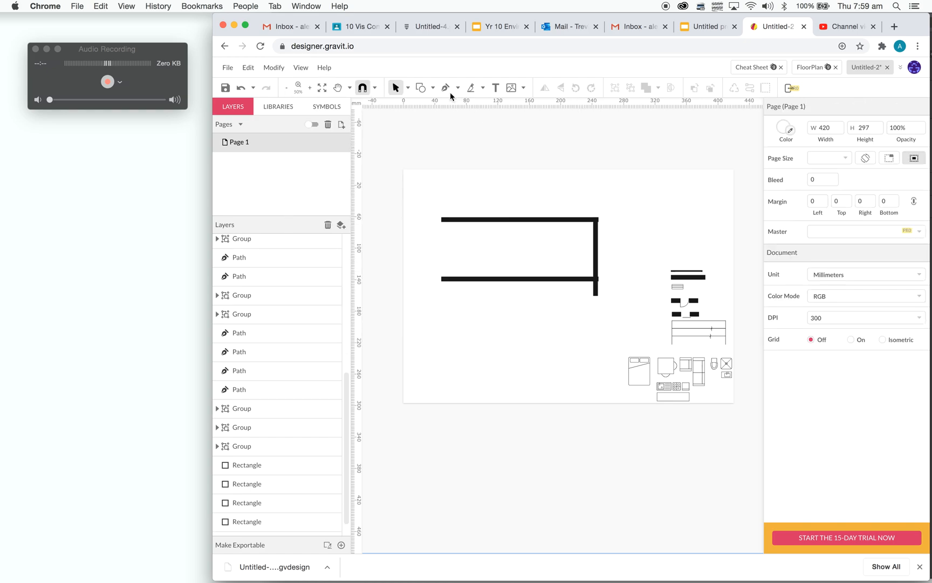
Snap the vertical wall flush with the right end and upper edge of the upper wall
left_click(309, 89)
left_click(308, 89)
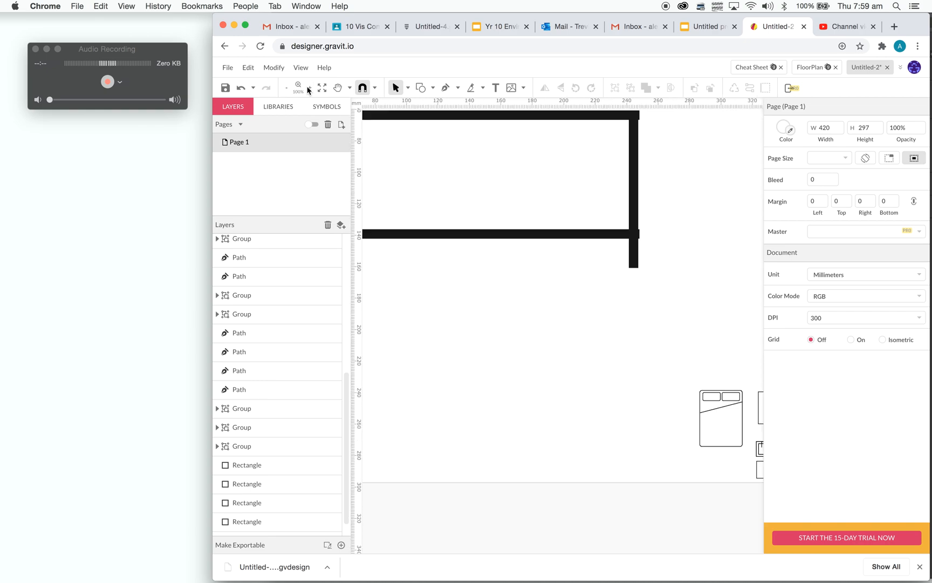
scroll(603, 216, "up", 3)
left_click(636, 190)
left_click(635, 190)
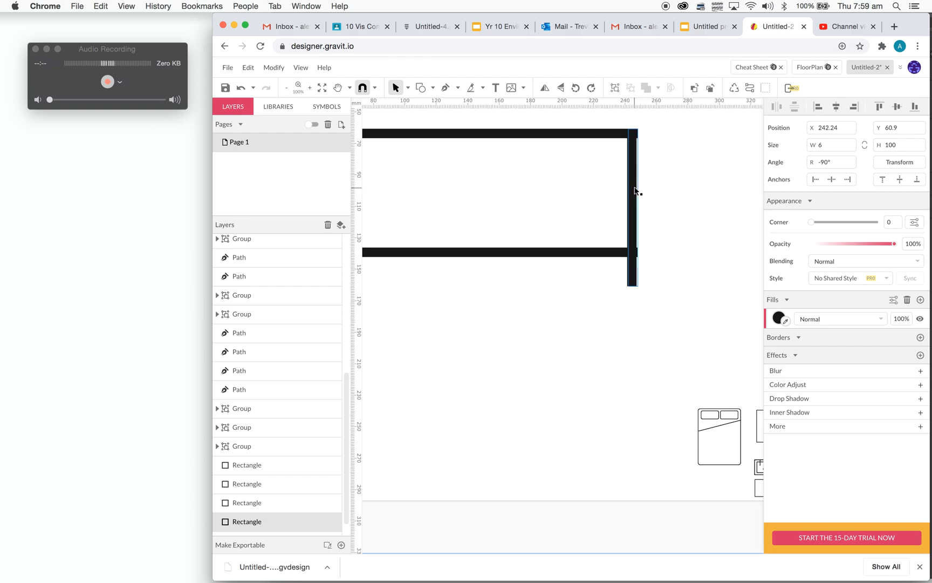
left_click(676, 188)
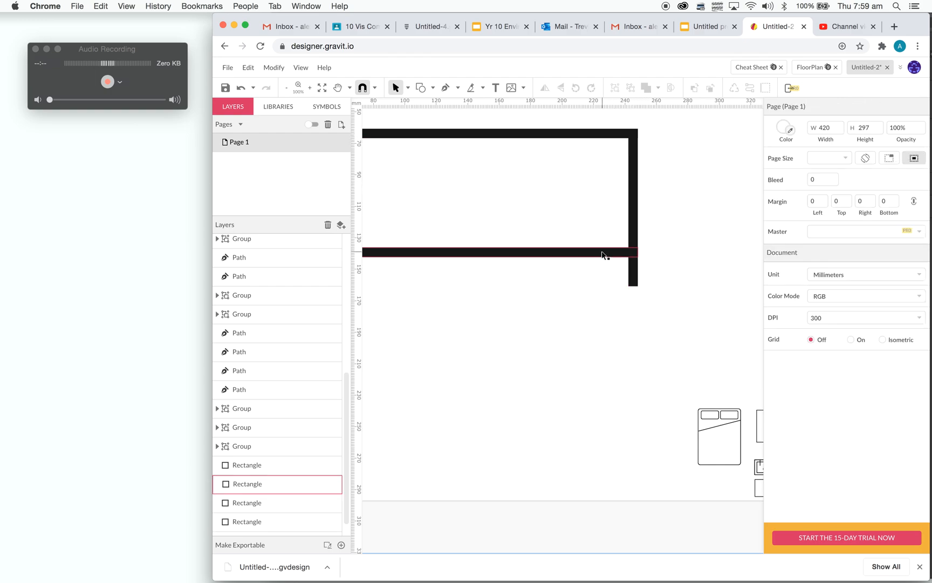
Move the lower wall down until it is flush with the bottom end of the vertical wall
left_click_drag(603, 261, 605, 284)
left_click(616, 327)
scroll(537, 311, "left", 1)
scroll(537, 311, "left", 3)
Duplicate the vertical wall across to the left ends of the two horizontal walls to close the rectangular room
left_click(684, 243)
key("super+z")
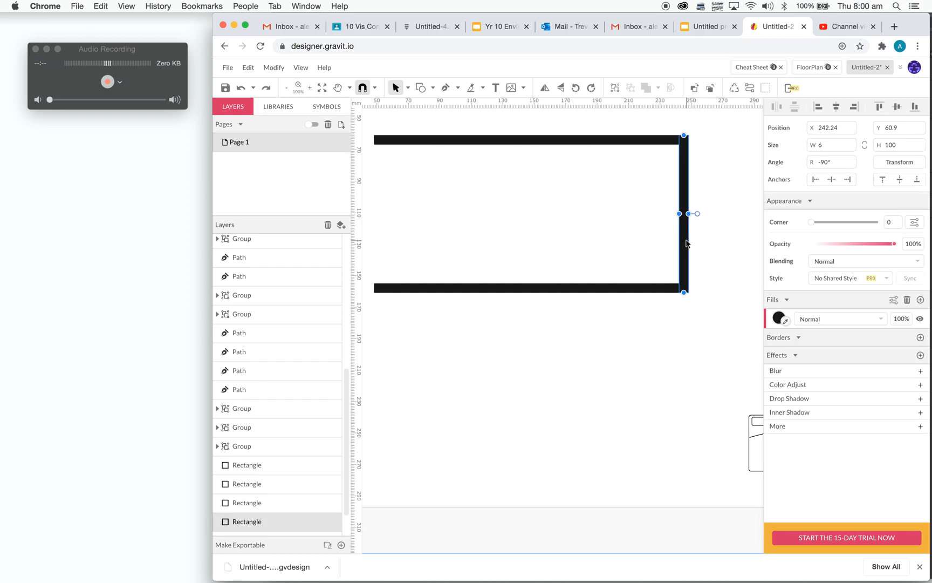
left_click_drag(687, 244, 381, 265)
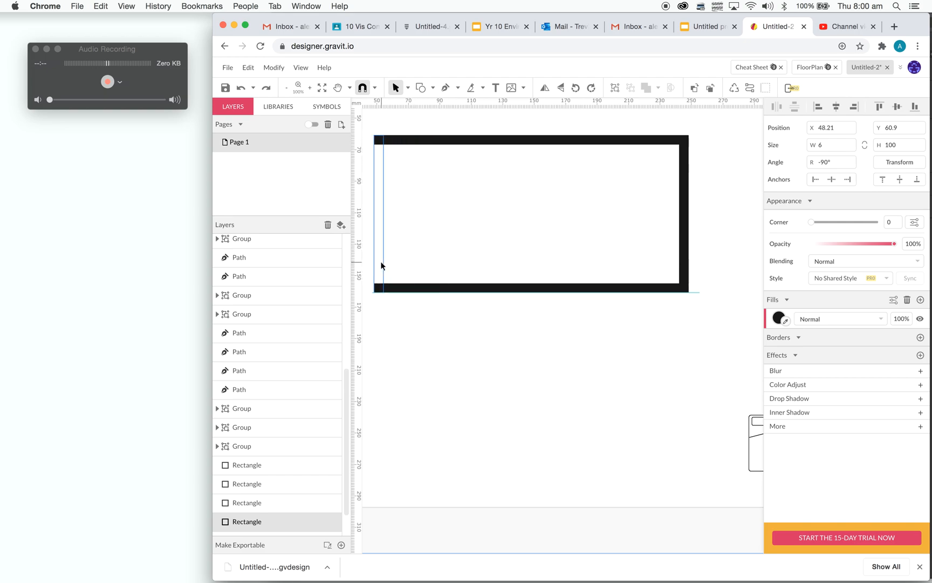
left_click(489, 265)
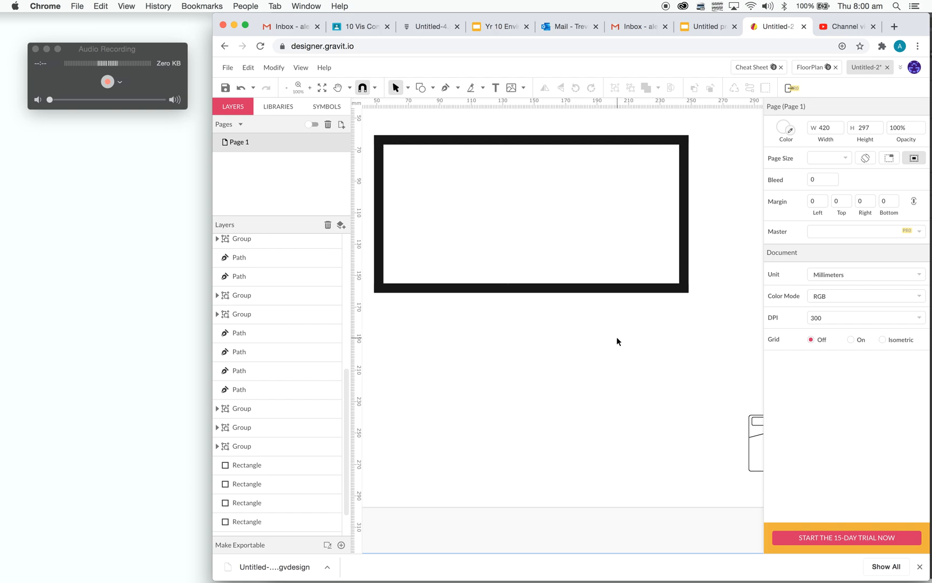
left_click(287, 90)
left_click(287, 89)
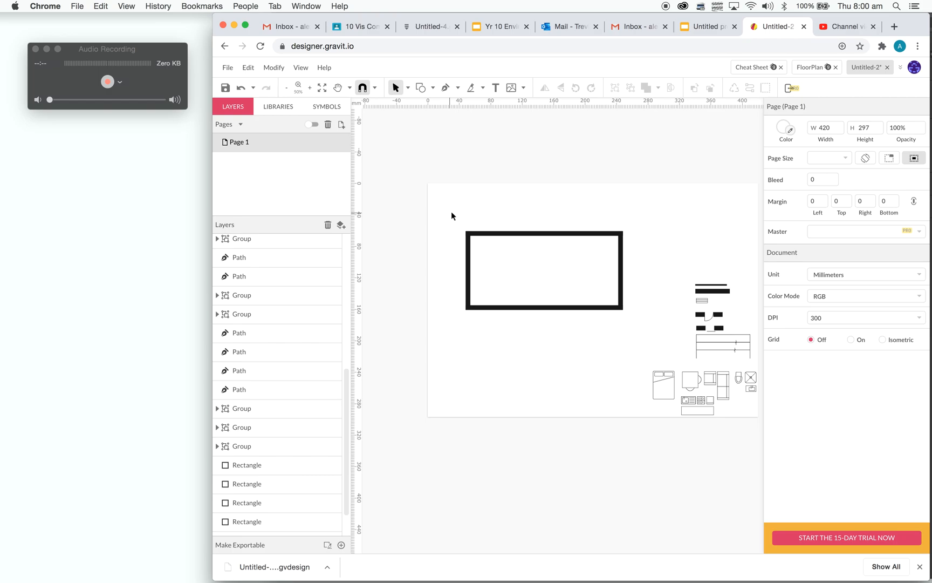
Switch to Illustrator, show the Transform settings and set the thick wall bar's width to 200 mm
left_click(548, 568)
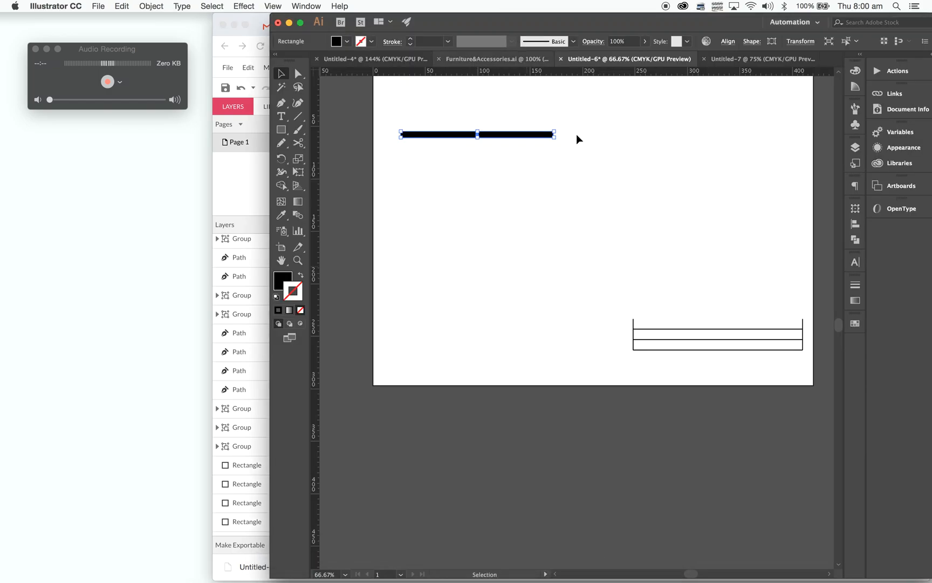
left_click(587, 150)
left_click(521, 137)
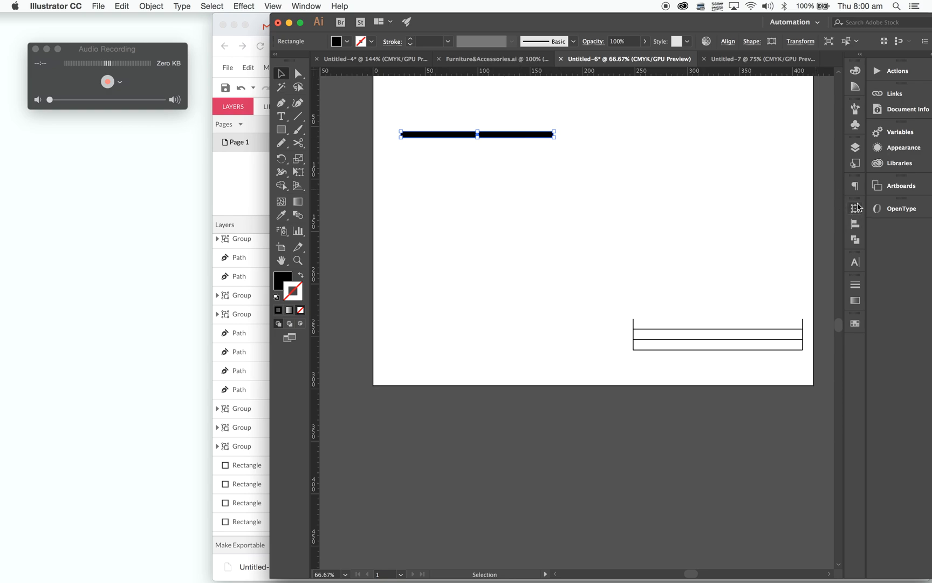
left_click(300, 5)
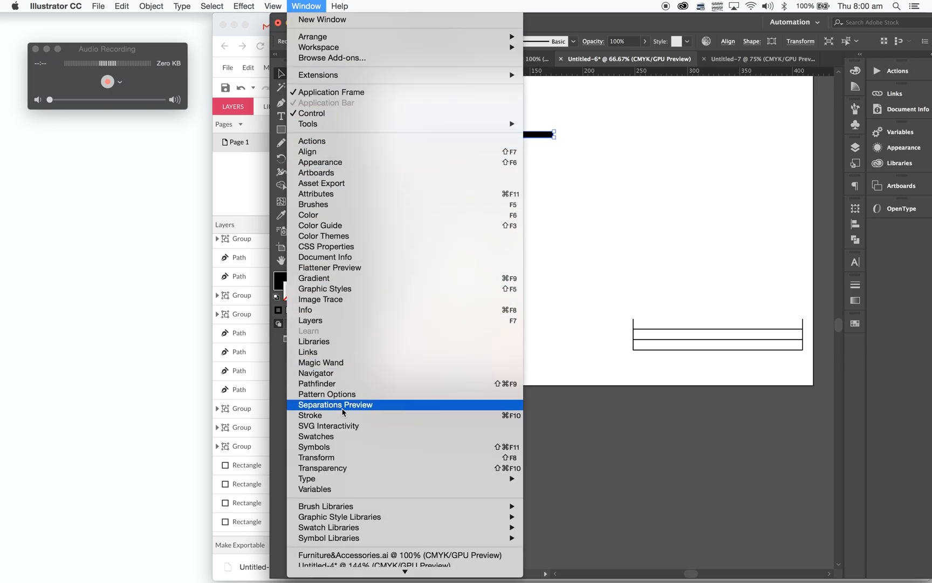
left_click(347, 459)
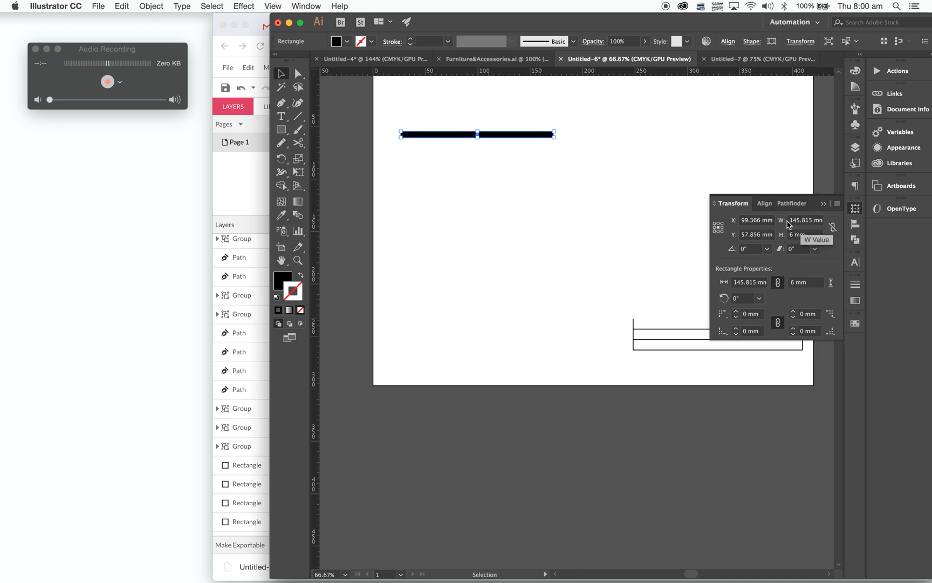
left_click(809, 220)
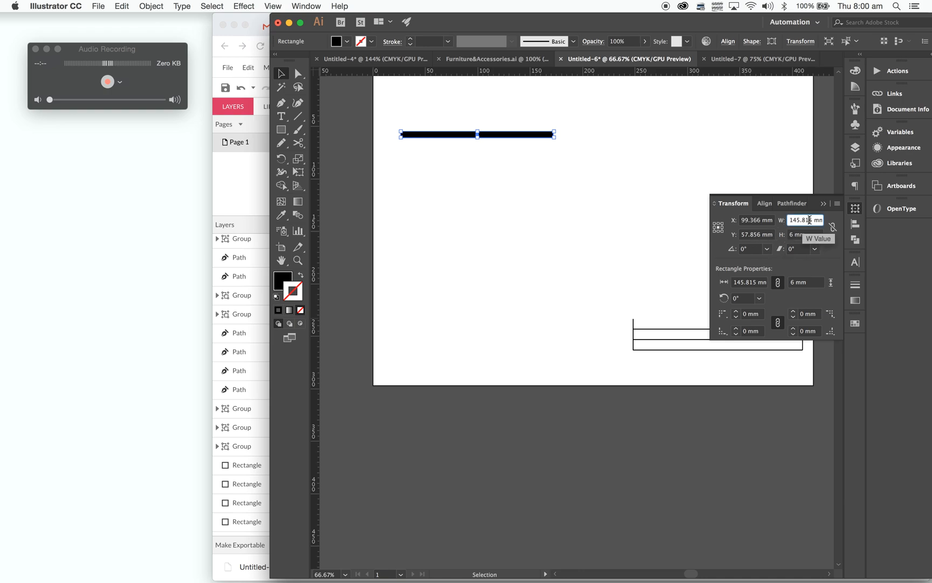
left_click_drag(813, 220, 782, 219)
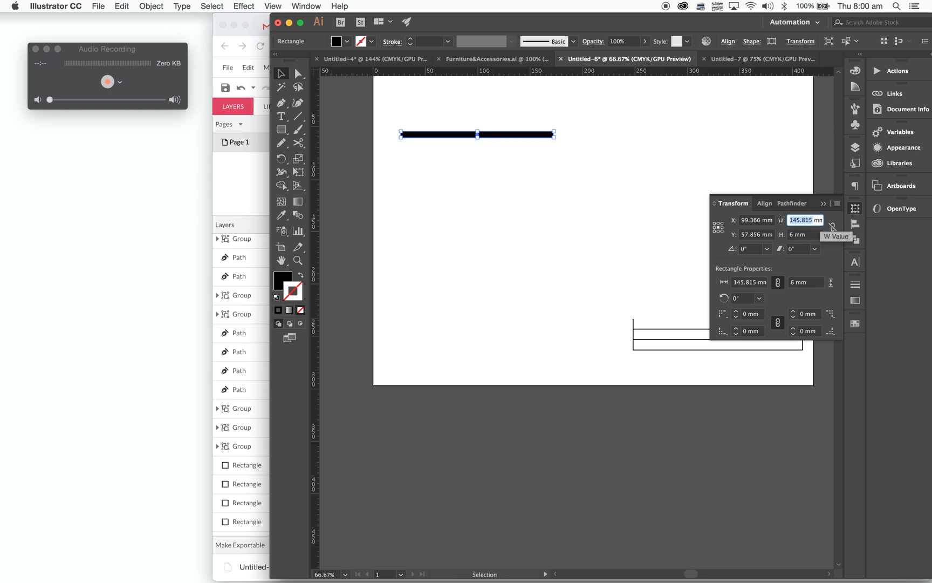
type("200")
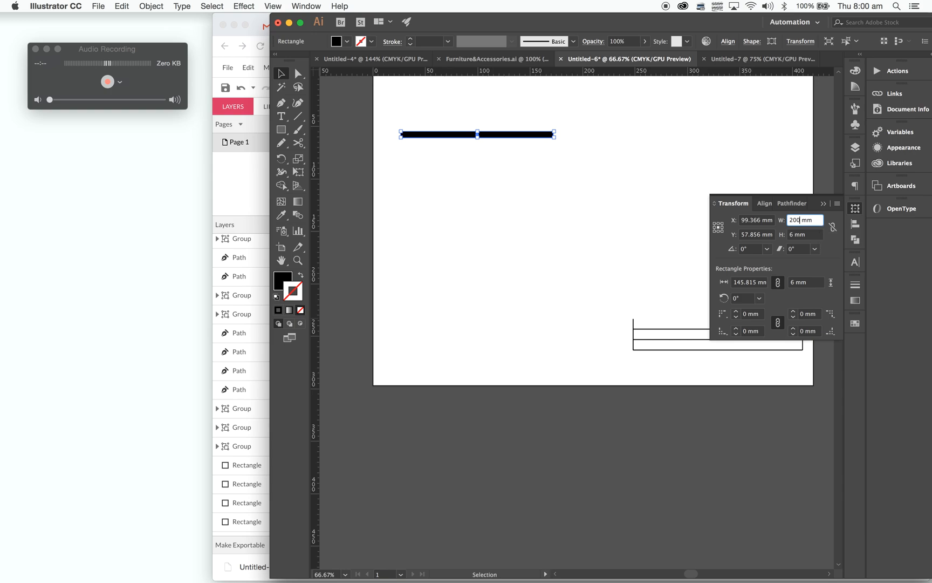
key("Return")
left_click(565, 157)
Paste a copy of the 200 mm wall, rotate it to 270° so it stands vertically, and set its height to 100 mm
left_click(542, 137)
key("super+c")
key("super+v")
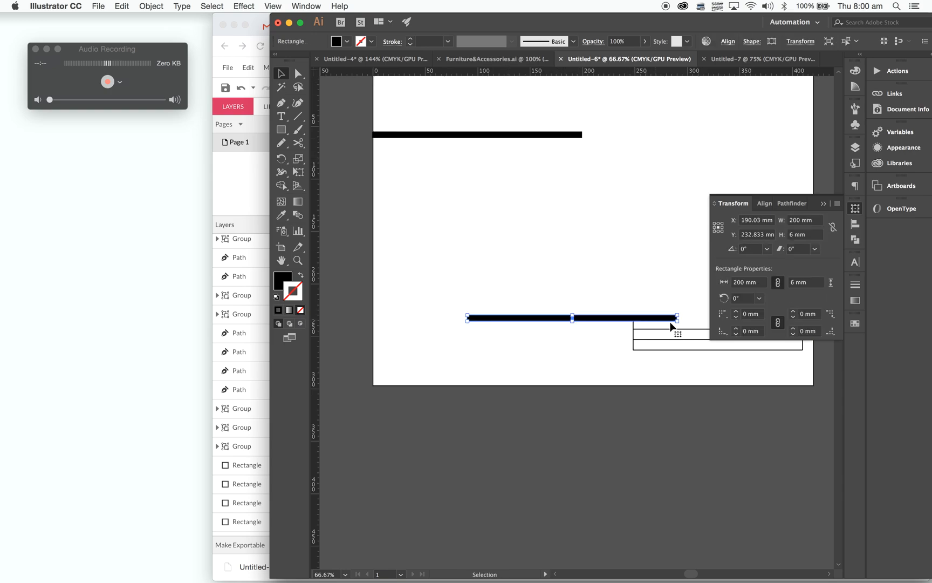
left_click_drag(683, 324, 546, 420)
left_click_drag(576, 385, 576, 320)
left_click_drag(800, 235, 785, 236)
type("100")
key("Return")
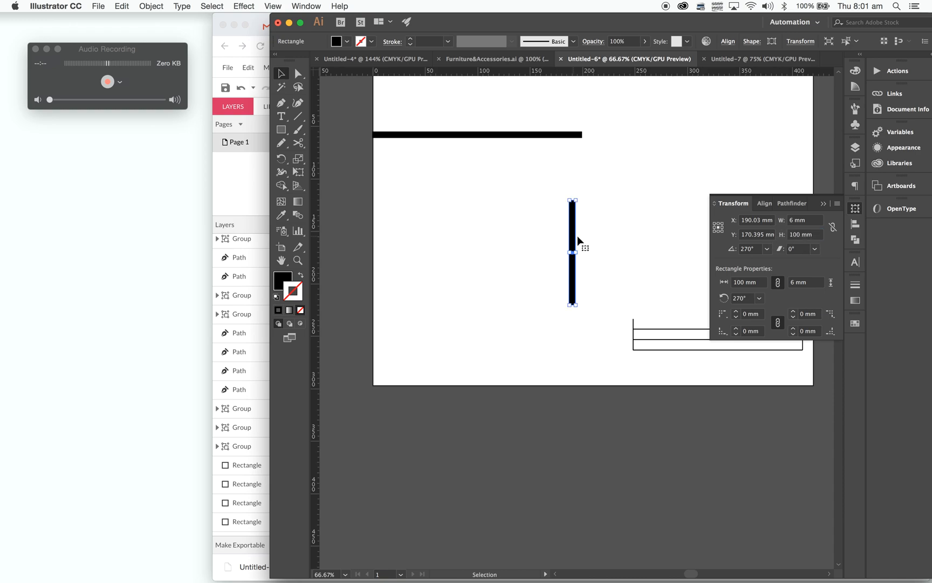
Place vertical walls at both ends of the 200 mm wall and duplicate that wall down to close the rectangle
left_click_drag(578, 237, 377, 153)
left_click(455, 136)
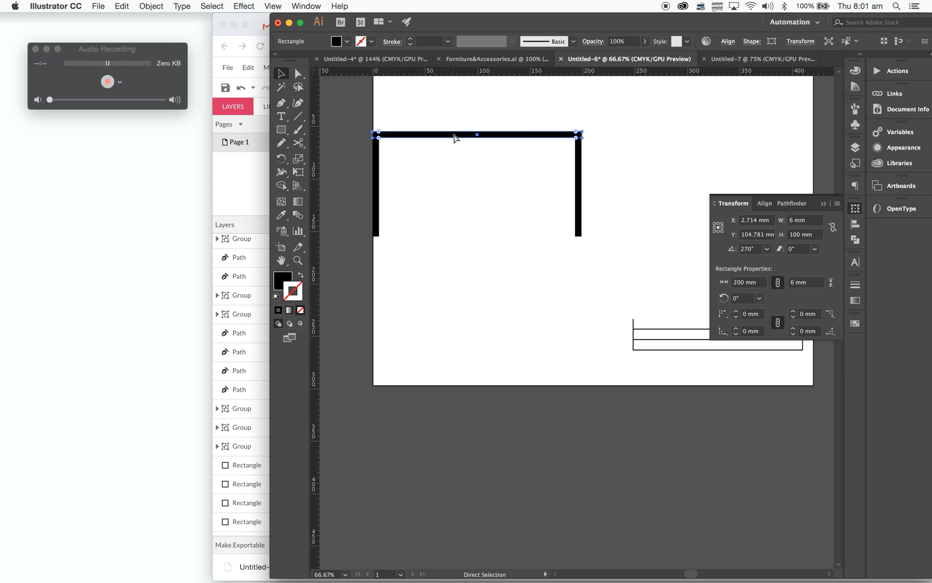
left_click_drag(455, 138, 463, 233)
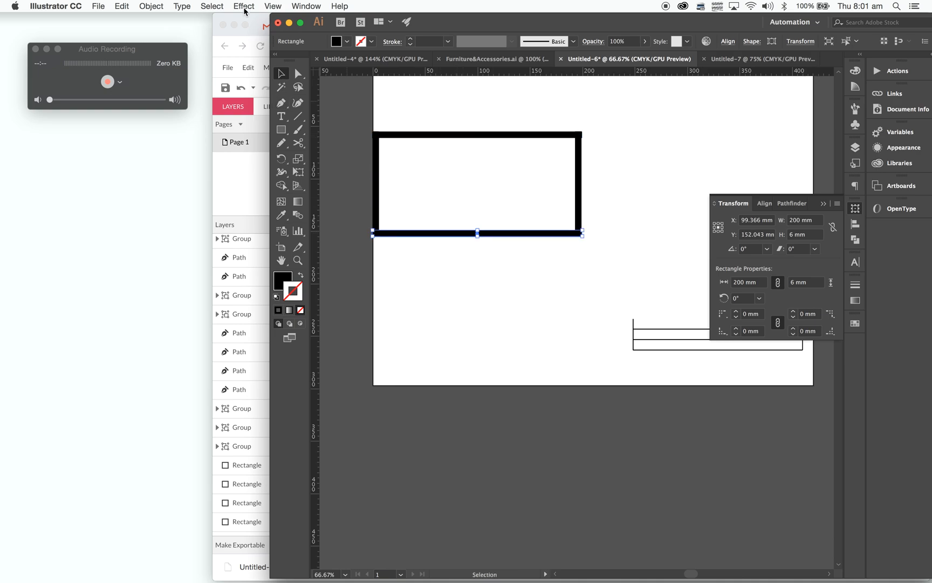
Turn on Snap to Point and move the lower wall to line up with the vertical walls
left_click(278, 8)
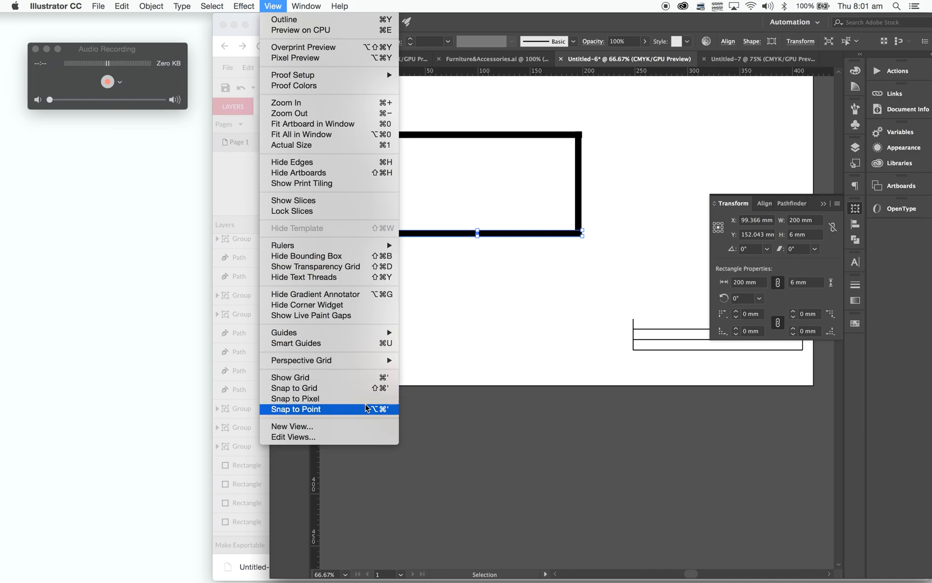
left_click(367, 408)
left_click(537, 326)
left_click_drag(545, 234, 554, 234)
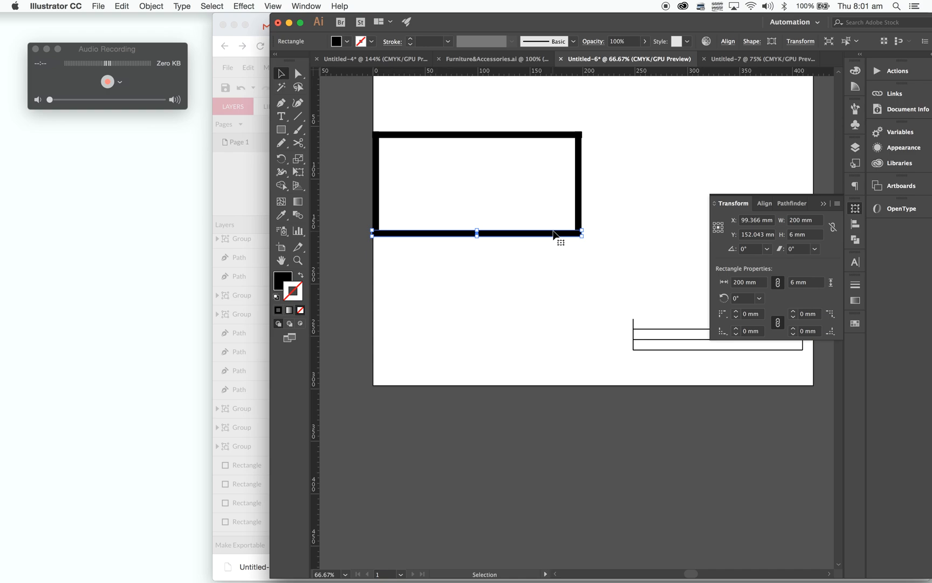
Fine-tune the lower wall so its end sits flush with the right vertical wall at the lower-right corner
left_click(616, 235)
left_click(578, 234, "super")
left_click(580, 241, "super")
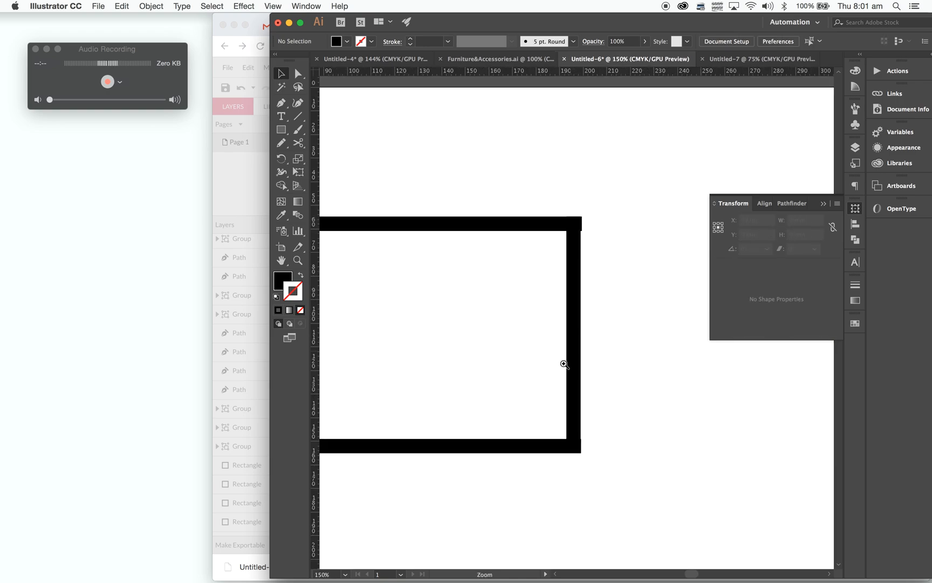
left_click(564, 371, "super")
left_click(567, 380, "super")
left_click(570, 385, "super")
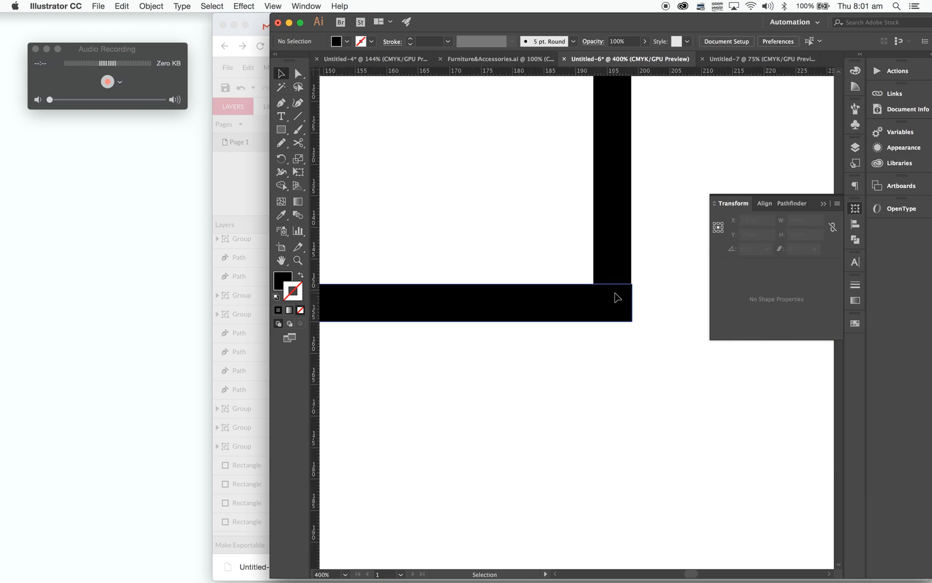
left_click_drag(615, 297, 616, 296)
left_click(655, 307)
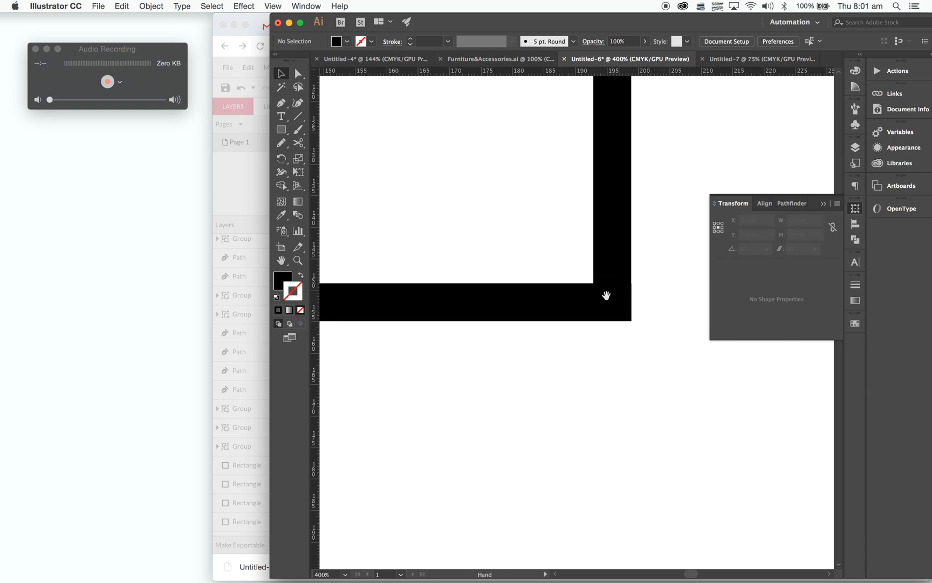
left_click(555, 238, "super")
left_click(555, 238, "alt+super")
left_click(555, 238, "alt+super")
left_click(555, 238, "alt+super")
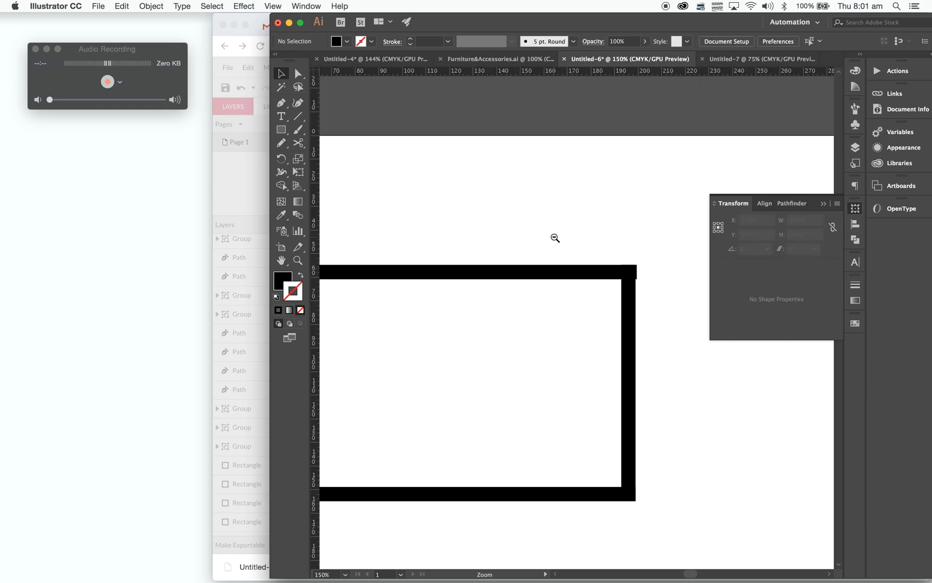
left_click(555, 238, "alt+super")
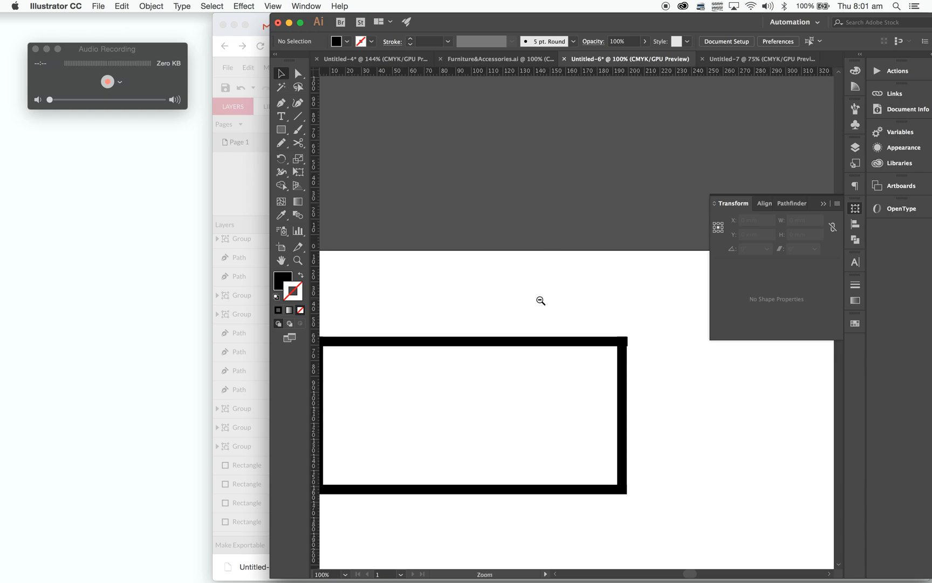